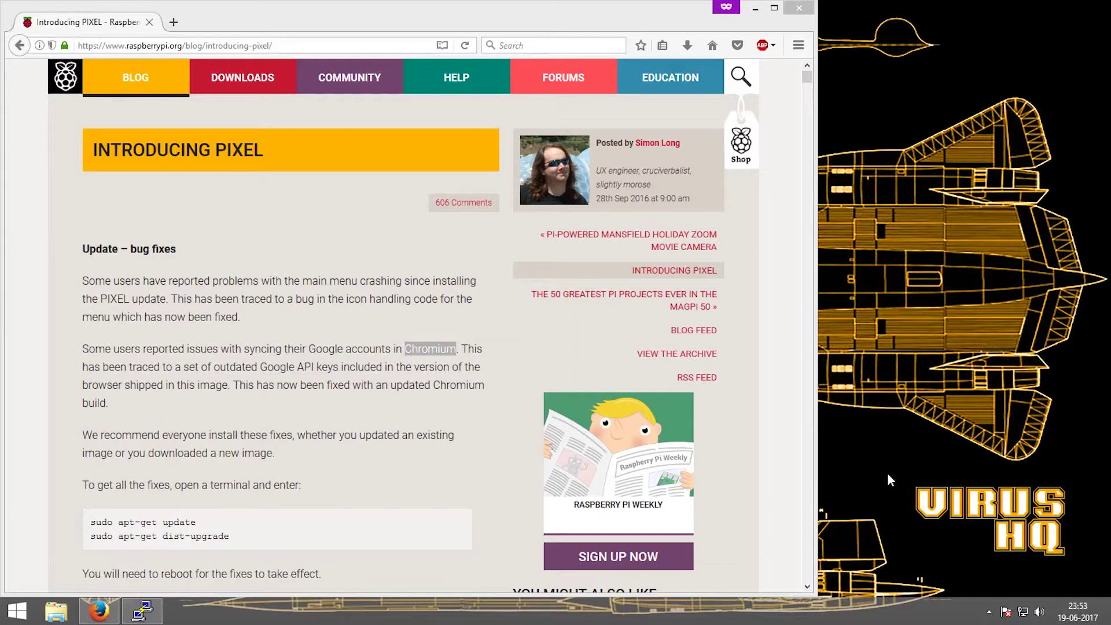
Highlight the word 'Chromium' in the Update – bug fixes paragraph of the PIXEL post.
{"action": "left_click", "coordinate": [406, 347]}
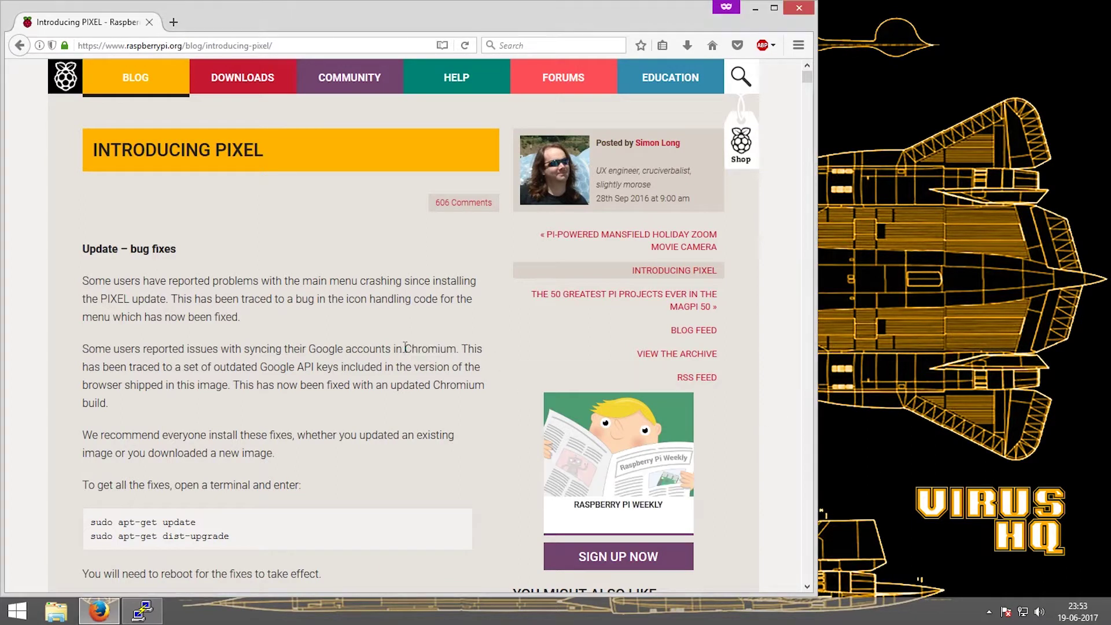
{"action": "left_click_drag", "start_coordinate": [406, 347], "coordinate": [457, 349]}
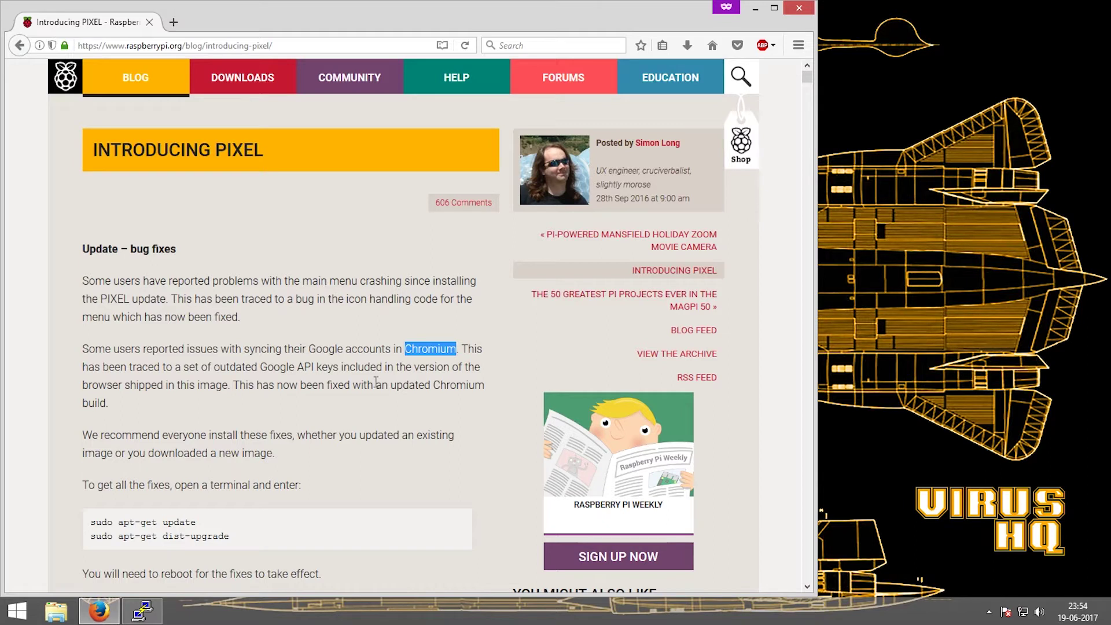
Copy the 'sudo apt-get install -y rpi-chromium-mods' line from the 'How do I get it?' section.
{"action": "scroll", "coordinate": [415, 357], "scroll_direction": "down", "scroll_amount": 15}
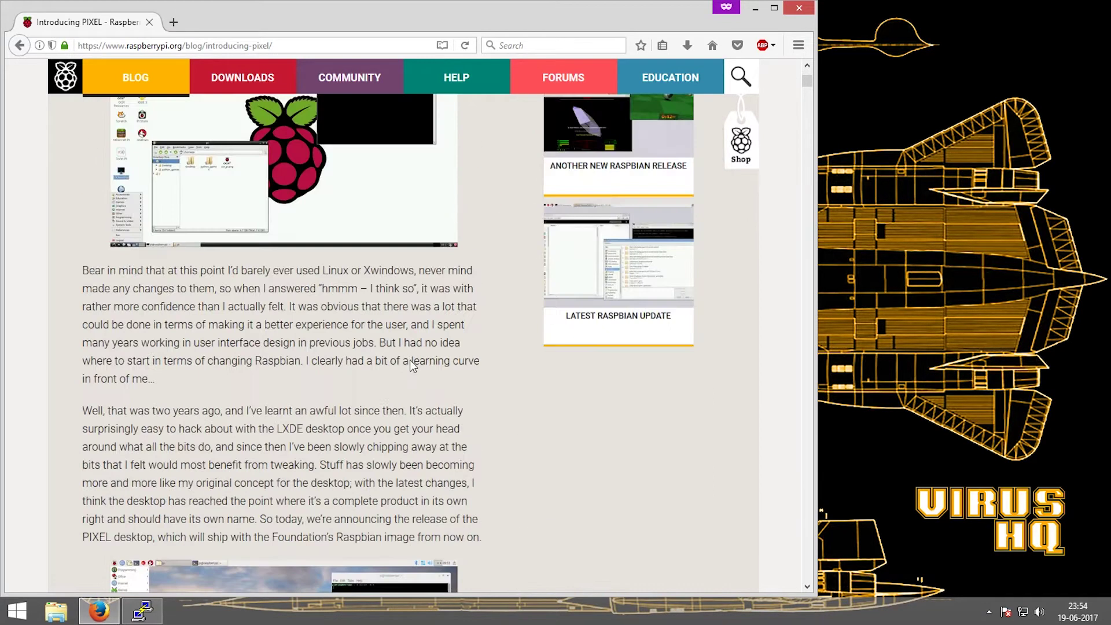
{"action": "scroll", "coordinate": [412, 361], "scroll_direction": "up", "scroll_amount": 11}
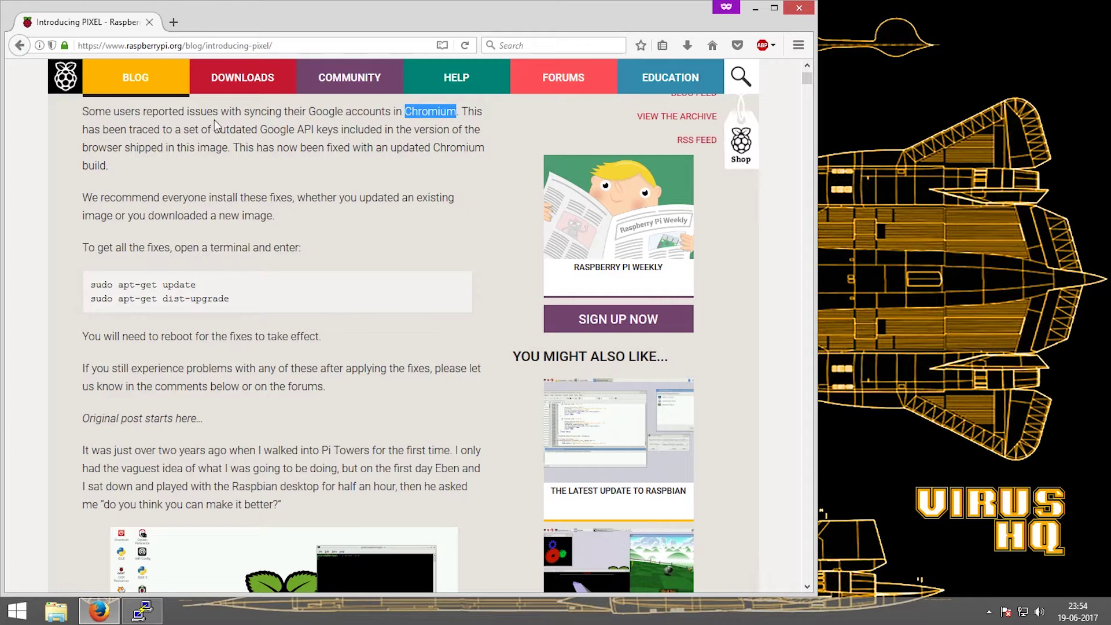
{"action": "scroll", "coordinate": [311, 367], "scroll_direction": "down", "scroll_amount": 20}
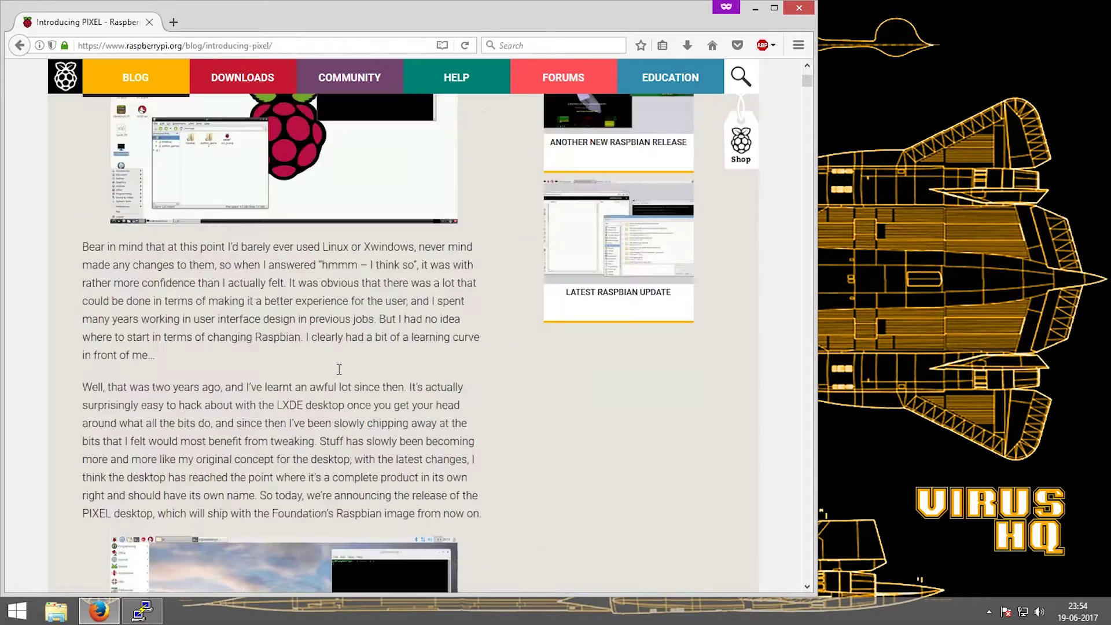
{"action": "scroll", "coordinate": [392, 297], "scroll_direction": "down", "scroll_amount": 8}
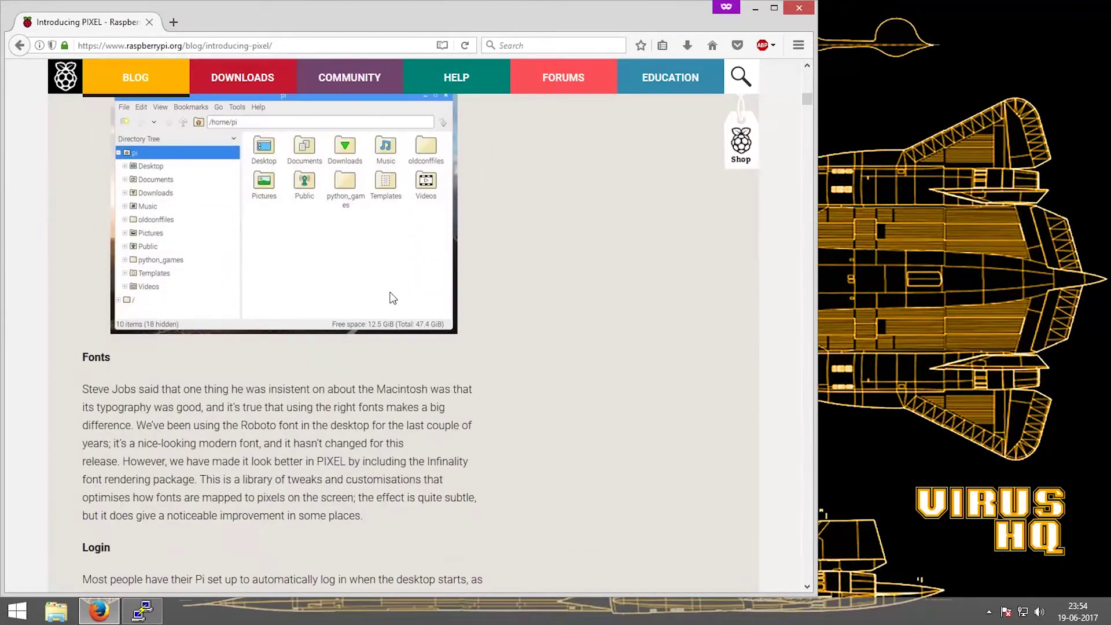
{"action": "scroll", "coordinate": [393, 298], "scroll_direction": "down", "scroll_amount": 8}
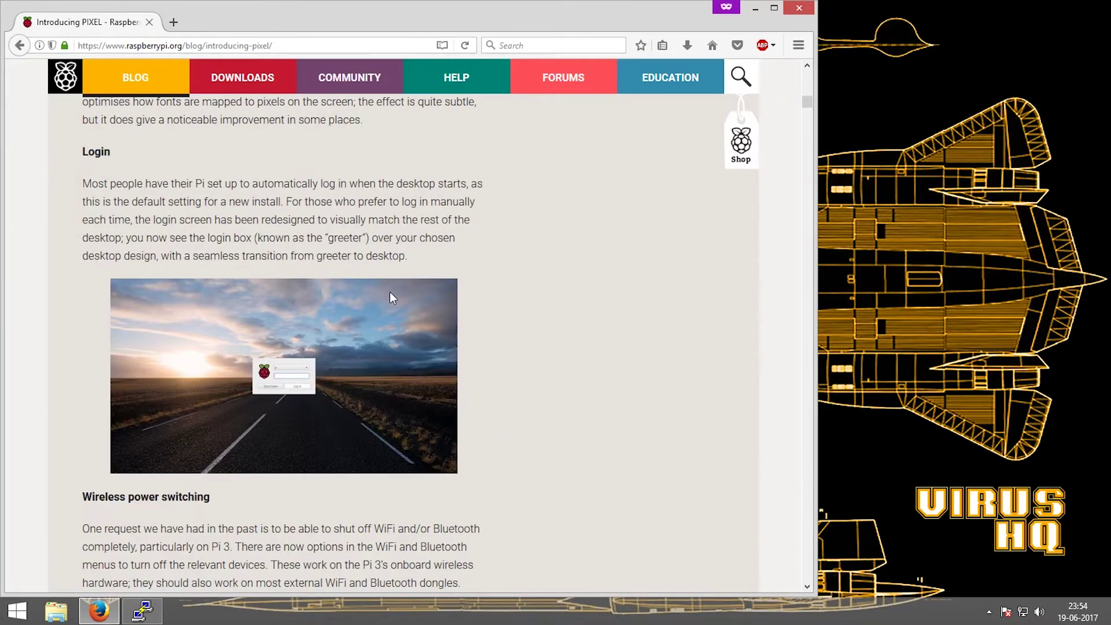
{"action": "scroll", "coordinate": [392, 292], "scroll_direction": "down", "scroll_amount": 7}
{"action": "scroll", "coordinate": [391, 292], "scroll_direction": "down", "scroll_amount": 4}
{"action": "scroll", "coordinate": [342, 243], "scroll_direction": "down", "scroll_amount": 9}
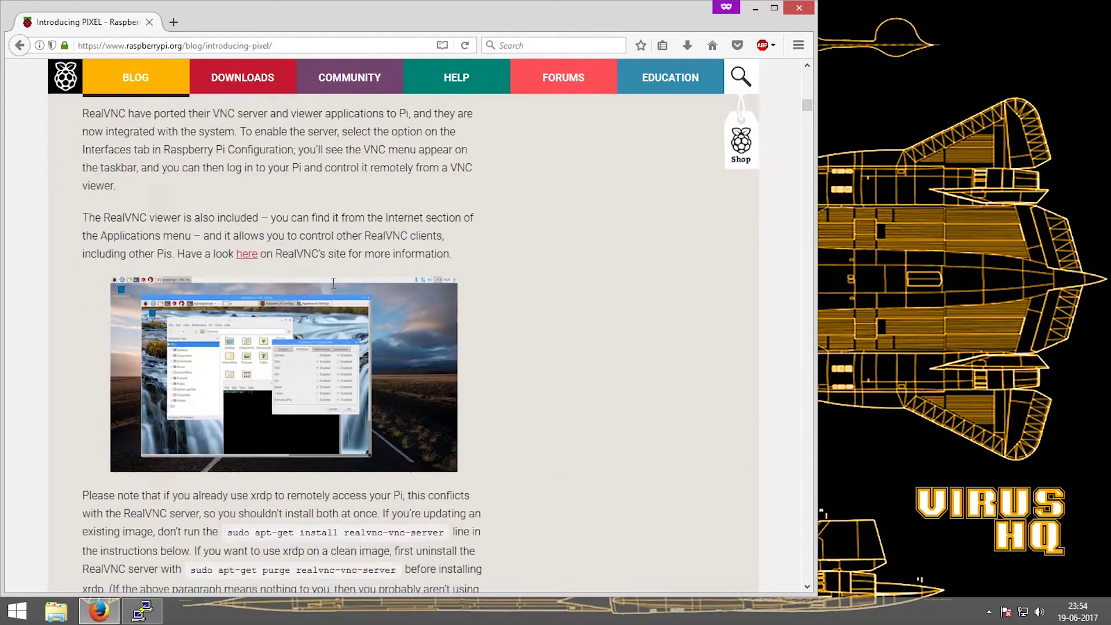
{"action": "scroll", "coordinate": [334, 288], "scroll_direction": "down", "scroll_amount": 15}
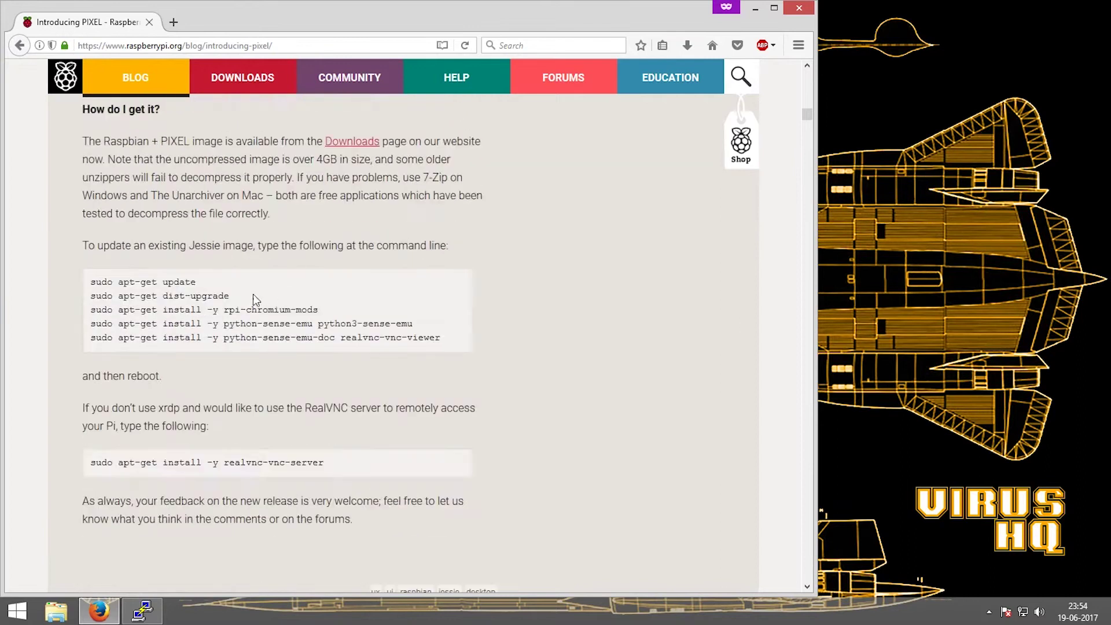
{"action": "scroll", "coordinate": [371, 338], "scroll_direction": "down", "scroll_amount": 3}
{"action": "scroll", "coordinate": [431, 376], "scroll_direction": "up", "scroll_amount": 3}
{"action": "triple_click", "coordinate": [270, 309]}
{"action": "right_click", "coordinate": [273, 311]}
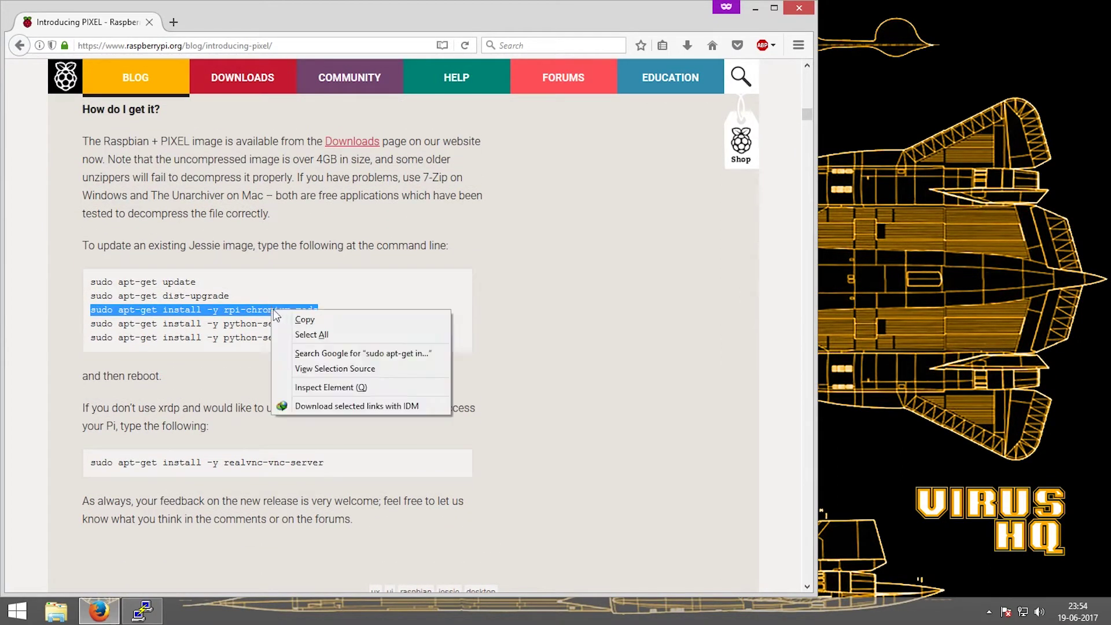
{"action": "left_click", "coordinate": [304, 319]}
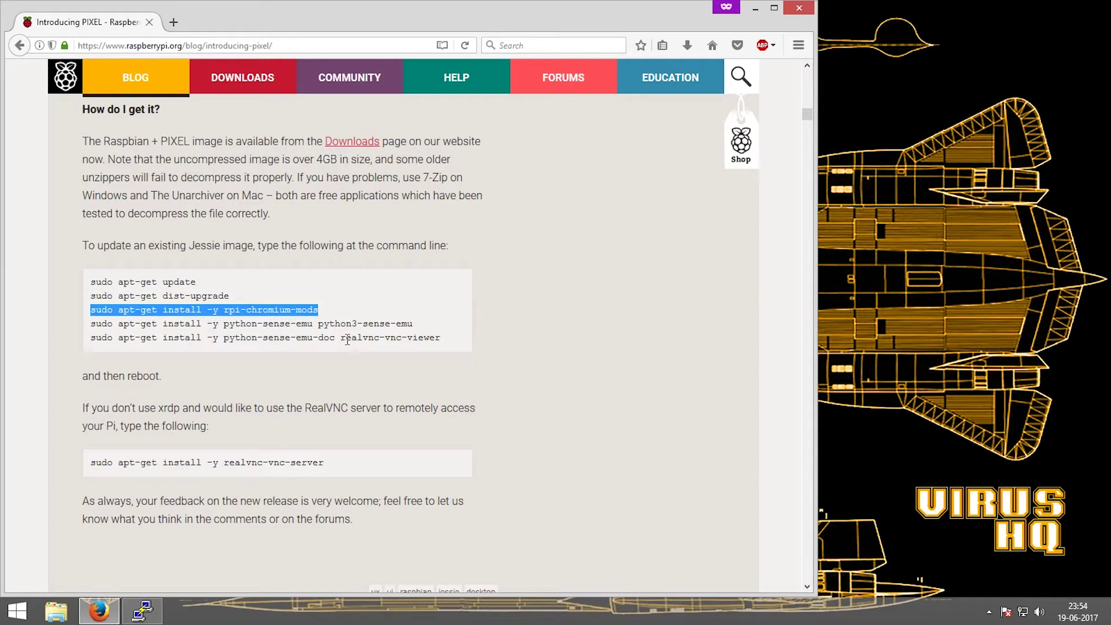
Paste and run the rpi-chromium-mods install command in the Pi's PuTTY session, then start a Windows search.
{"action": "left_click", "coordinate": [142, 610]}
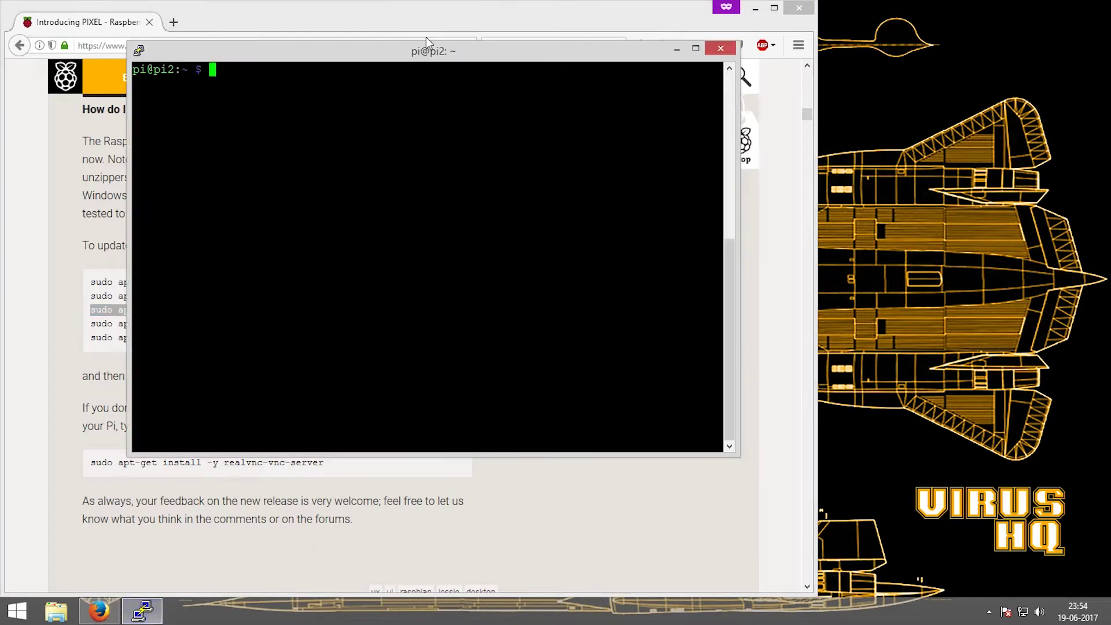
{"action": "left_click_drag", "start_coordinate": [397, 54], "coordinate": [680, 113]}
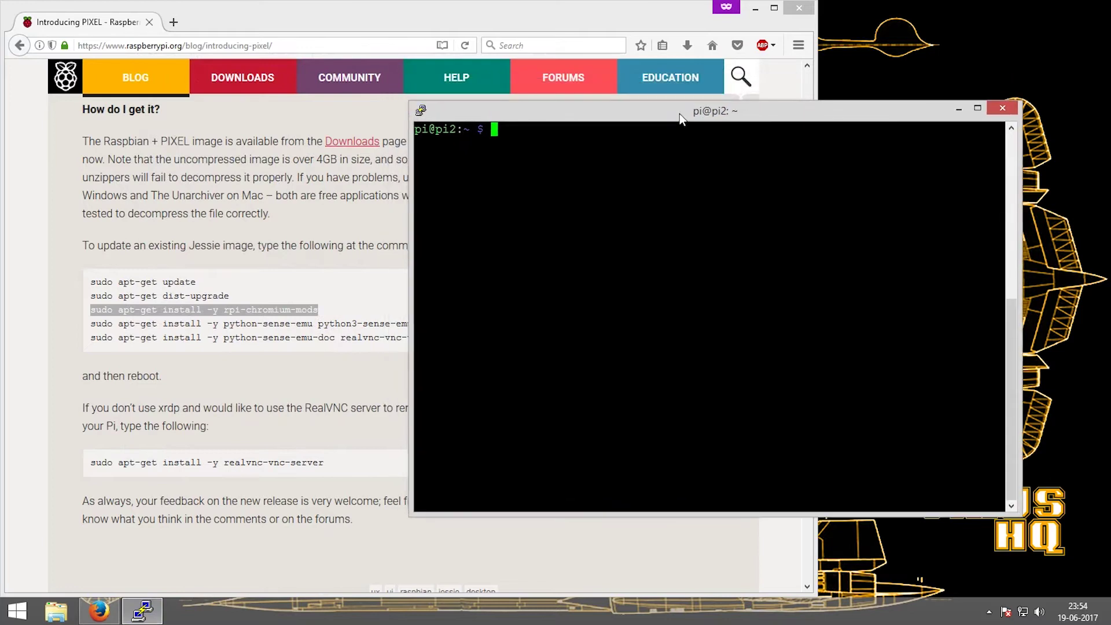
{"action": "right_click", "coordinate": [576, 146]}
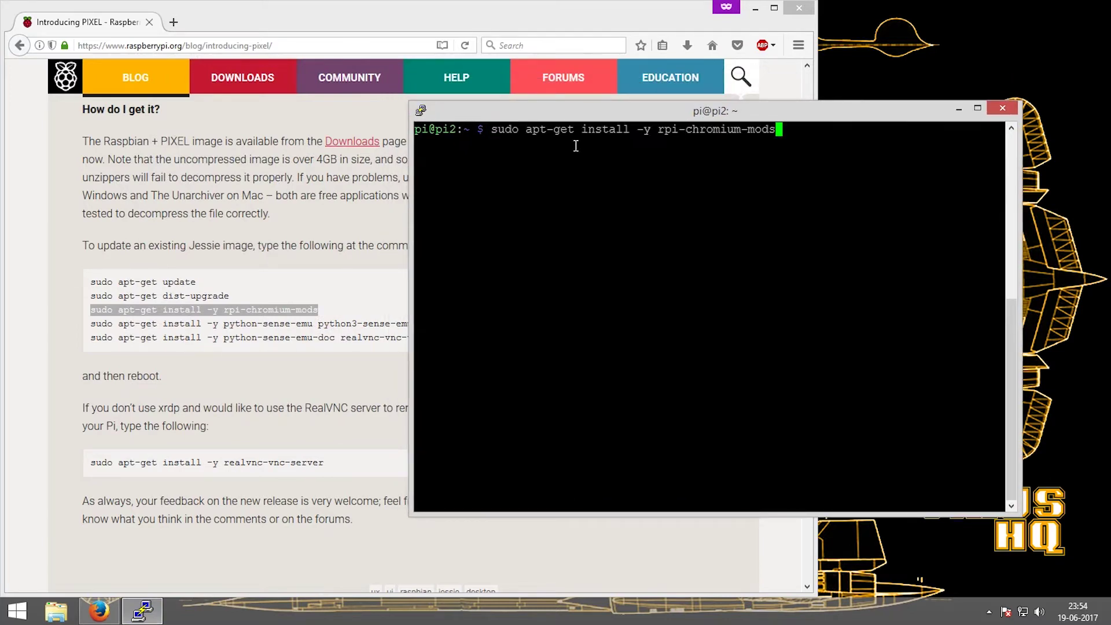
{"action": "key", "text": "Return"}
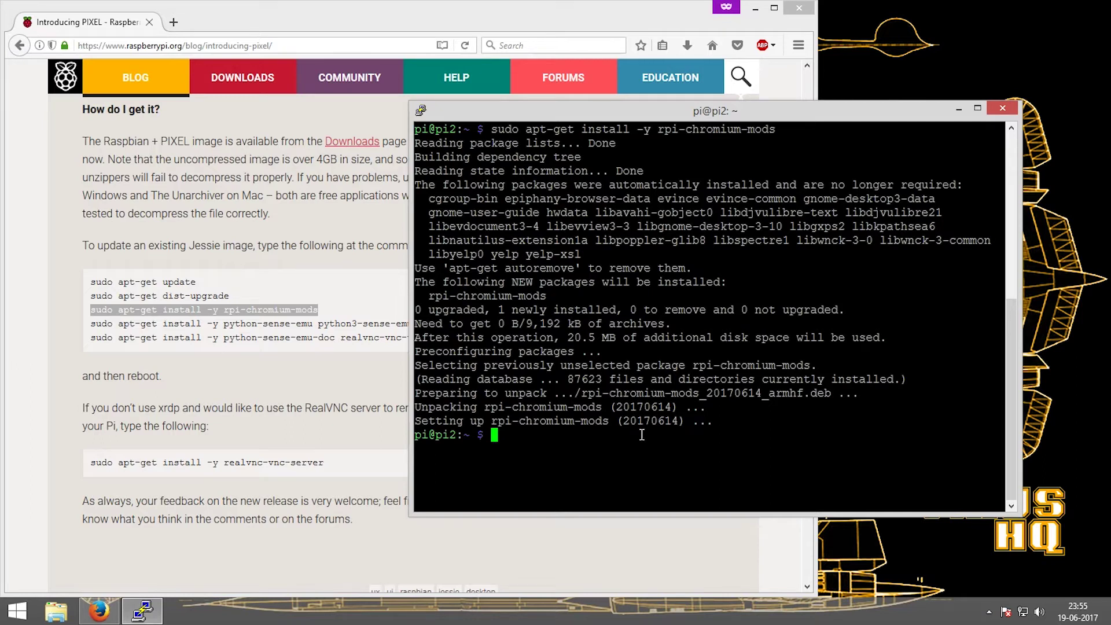
{"action": "key", "text": "super+s"}
Launch VNC Viewer, connect full-screen to the Pi at 192.168.0.108, and start Chromium from its menu.
{"action": "type", "text": "vnc Viewer"}
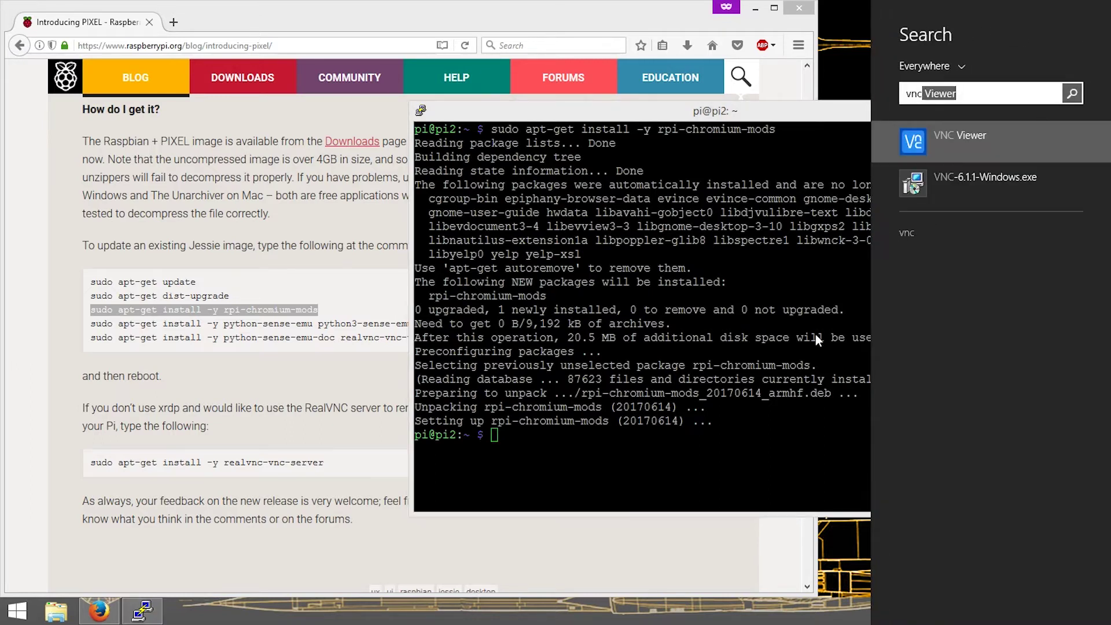
{"action": "left_click", "coordinate": [950, 141]}
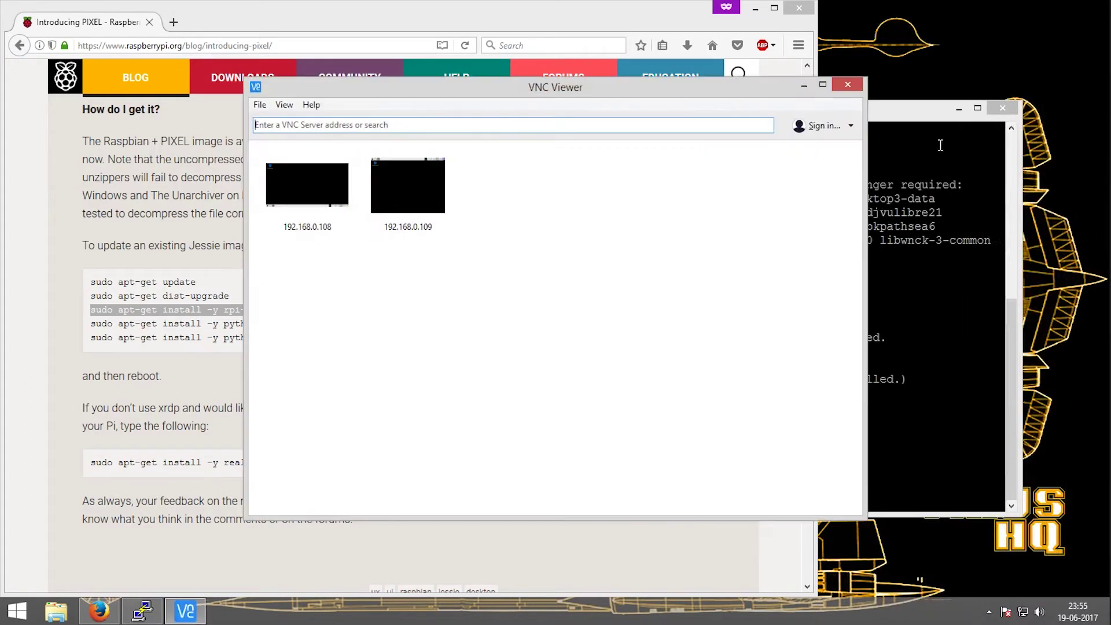
{"action": "double_click", "coordinate": [284, 195]}
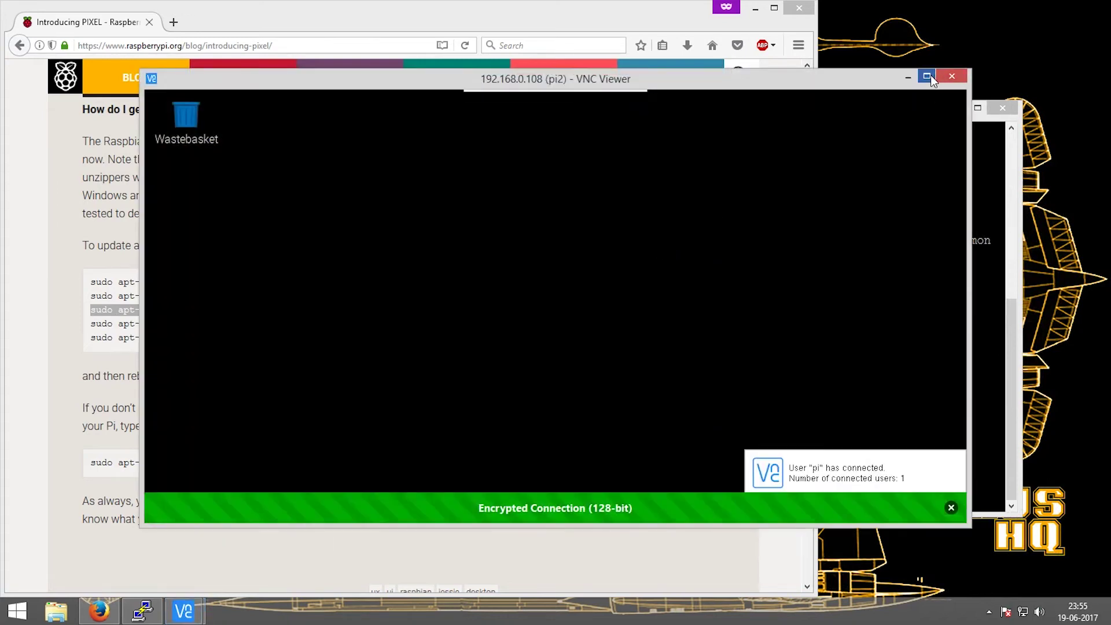
{"action": "left_click", "coordinate": [926, 76]}
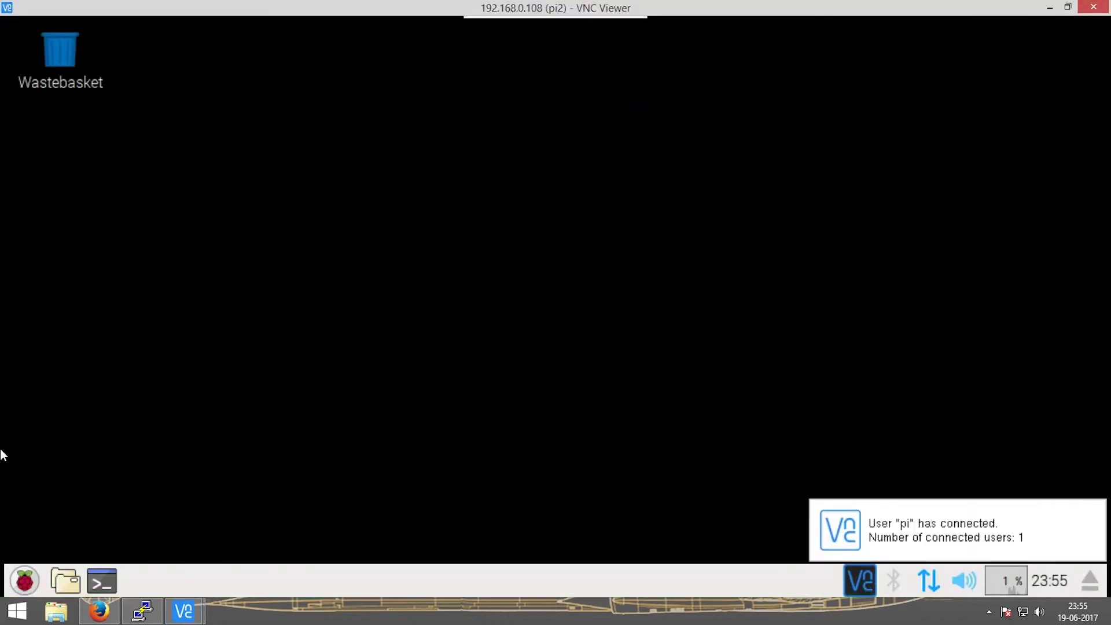
{"action": "left_click", "coordinate": [24, 581]}
{"action": "mouse_move", "coordinate": [133, 275]}
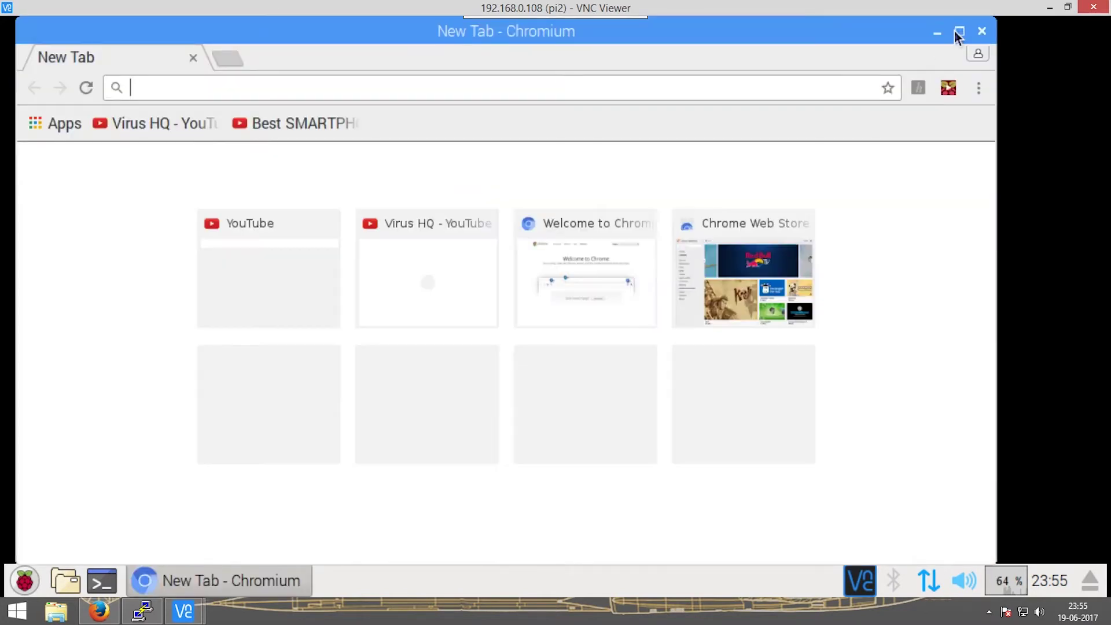
Maximize Chromium and load the Google homepage by entering 'google' in the address bar.
{"action": "left_click", "coordinate": [958, 30]}
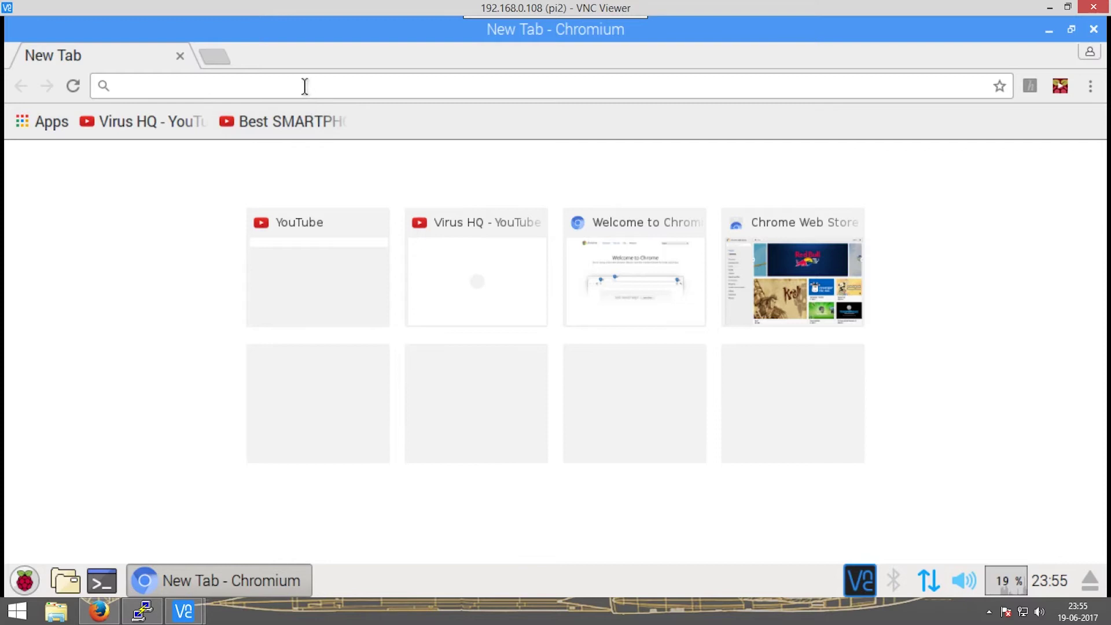
{"action": "type", "text": "google"}
{"action": "key", "text": "Return"}
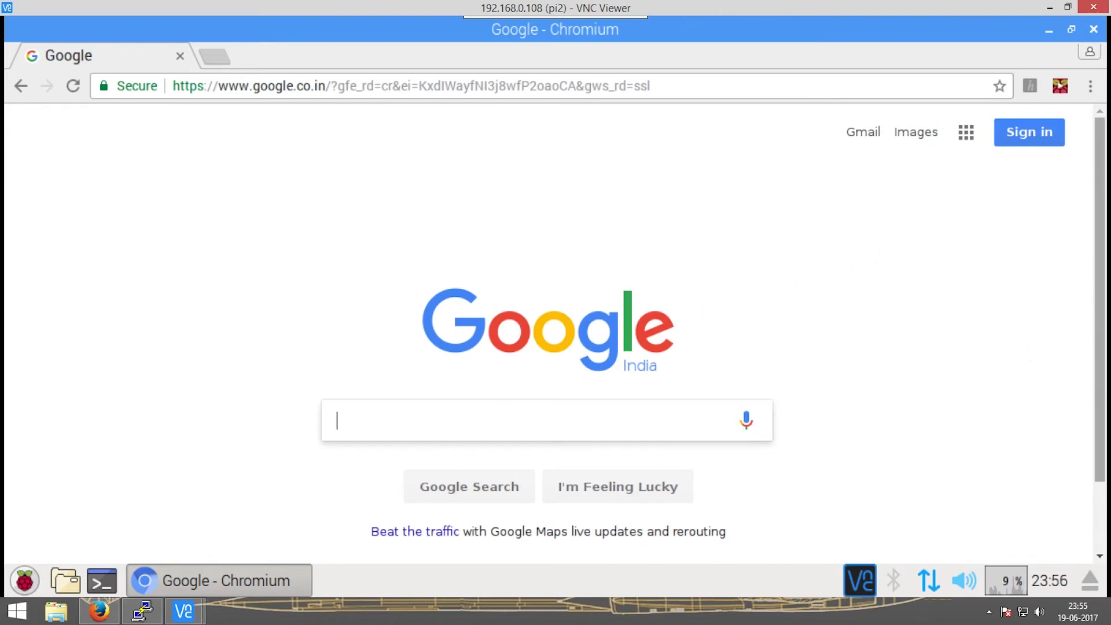
{"action": "scroll", "coordinate": [1034, 353], "scroll_direction": "down", "scroll_amount": 3}
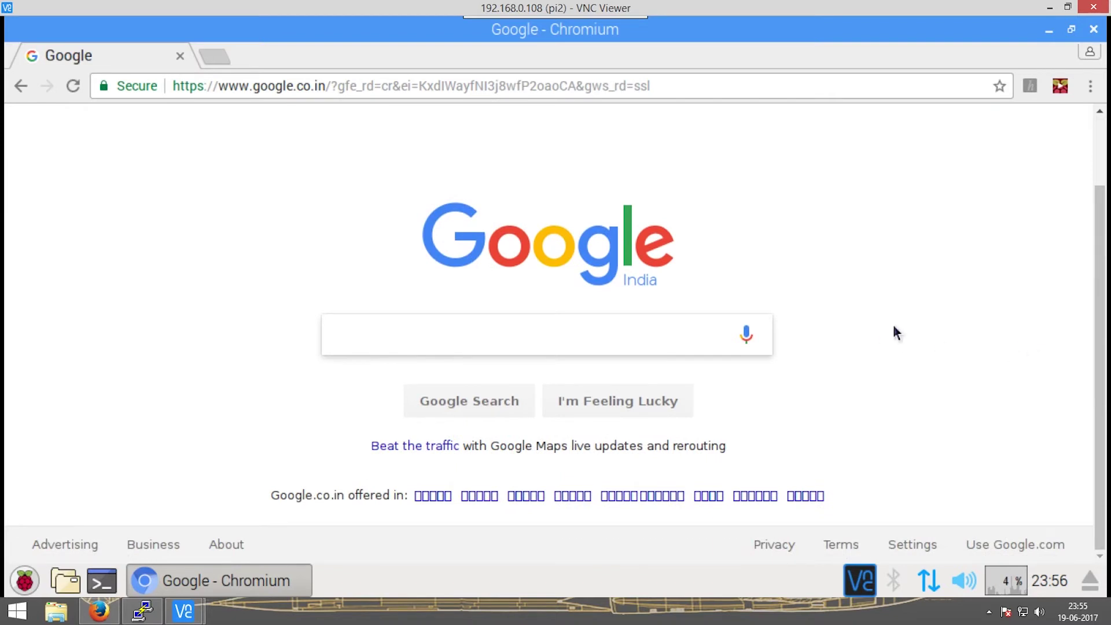
{"action": "scroll", "coordinate": [895, 329], "scroll_direction": "up", "scroll_amount": 3}
In a new tab, open the Virus HQ bookmark and play 'Best SMARTPHONE EVER ft. Samsung Galaxy S8'.
{"action": "left_click", "coordinate": [224, 56]}
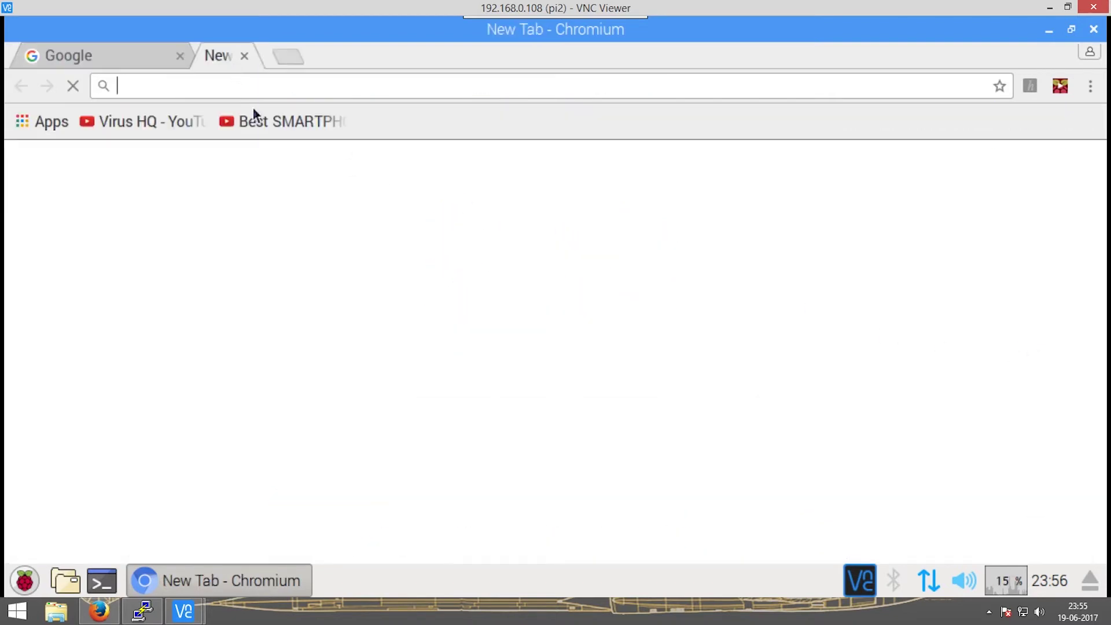
{"action": "left_click", "coordinate": [150, 126]}
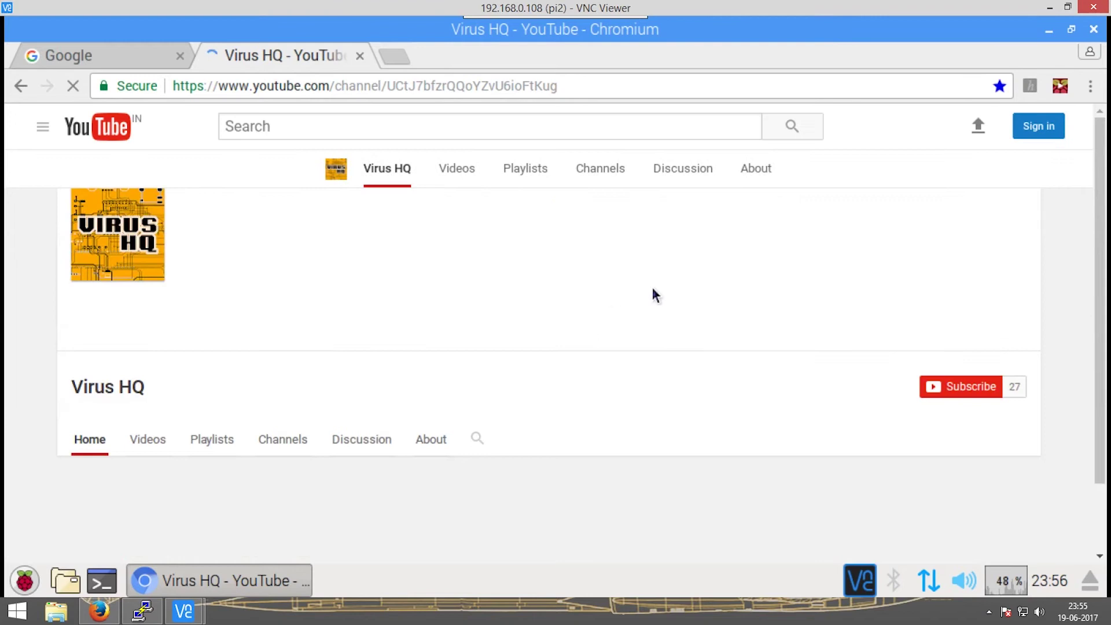
{"action": "scroll", "coordinate": [508, 328], "scroll_direction": "down", "scroll_amount": 3}
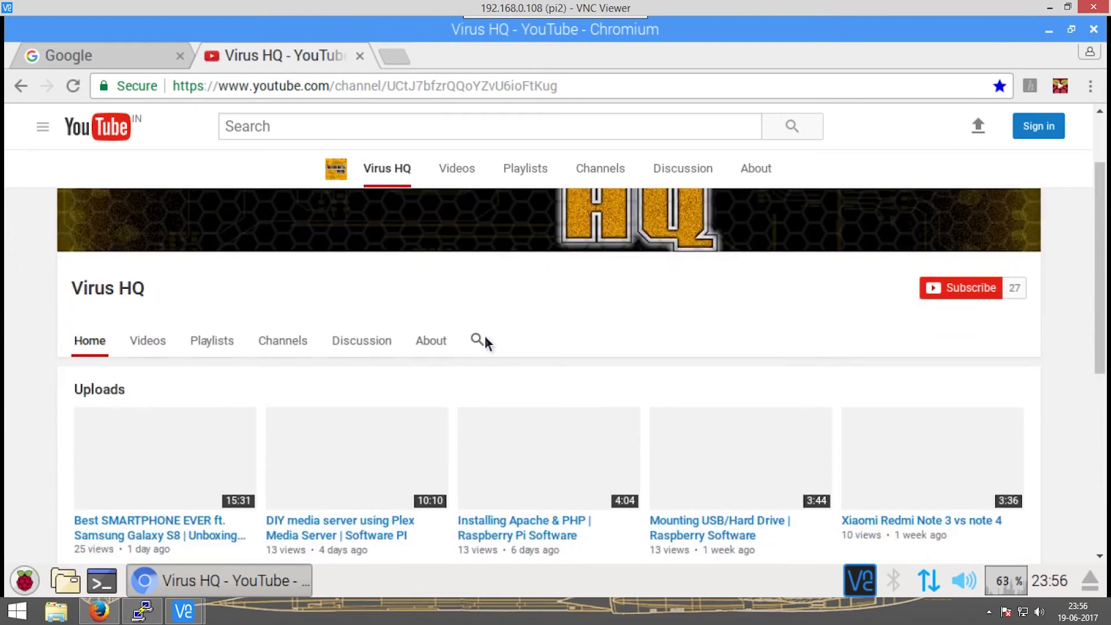
{"action": "left_click", "coordinate": [431, 340]}
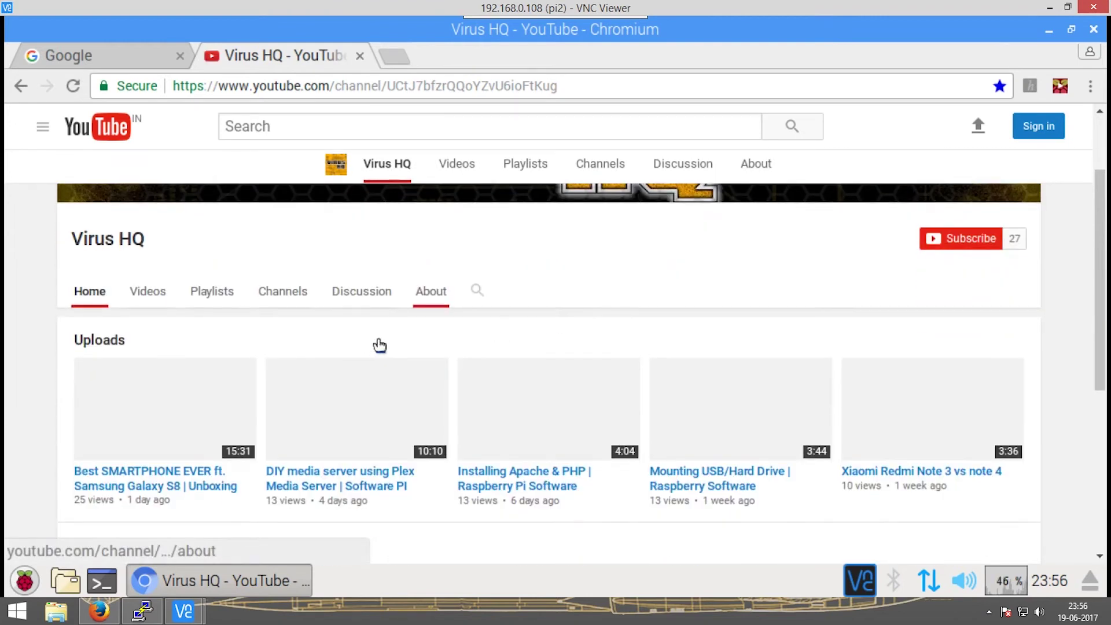
{"action": "left_click", "coordinate": [174, 483]}
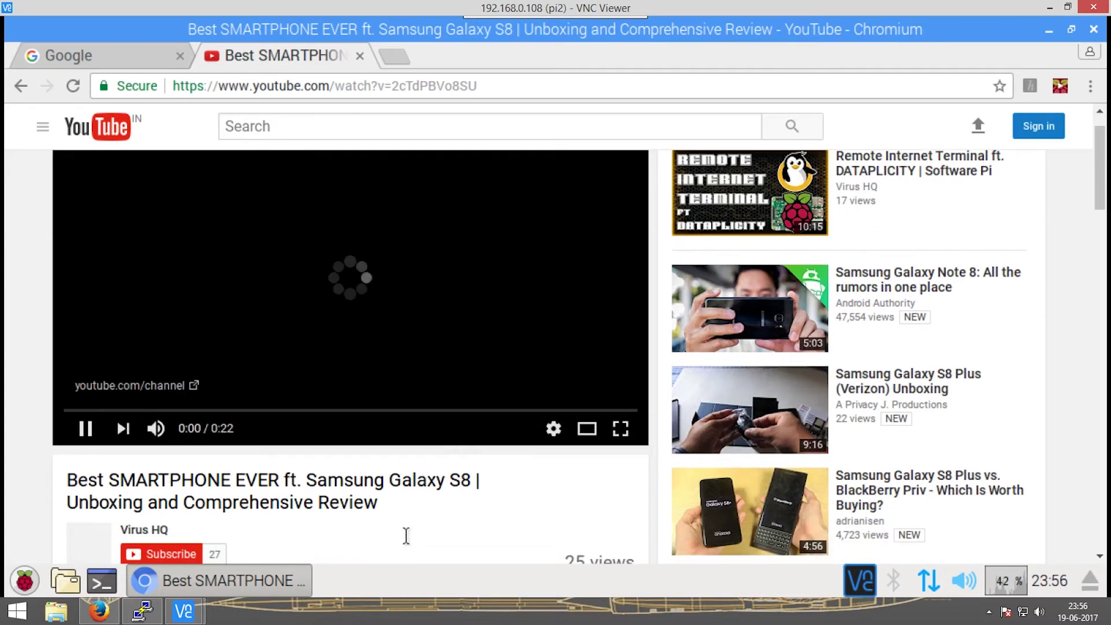
Skip the pre-roll ad so the 15:31 Galaxy S8 review plays from the start.
{"action": "scroll", "coordinate": [406, 535], "scroll_direction": "up", "scroll_amount": 1}
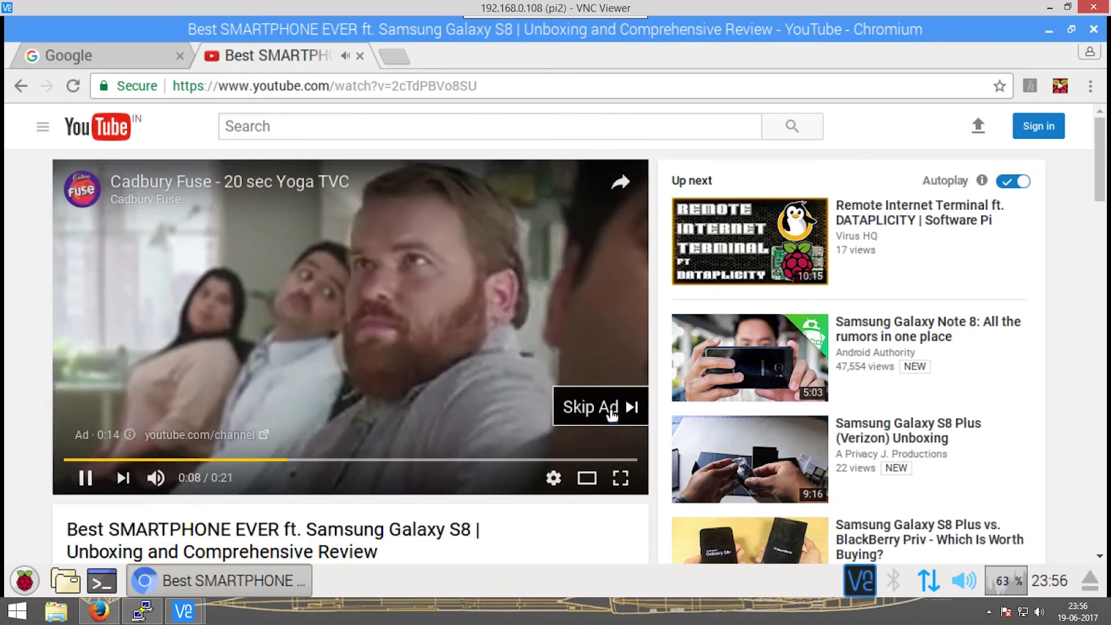
{"action": "left_click", "coordinate": [612, 412]}
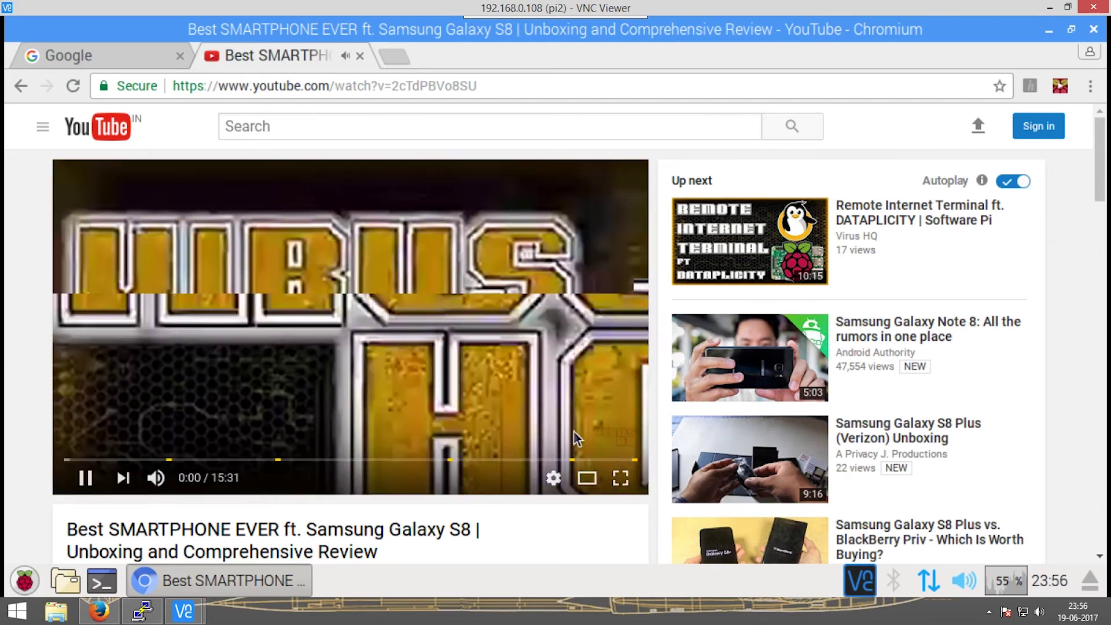